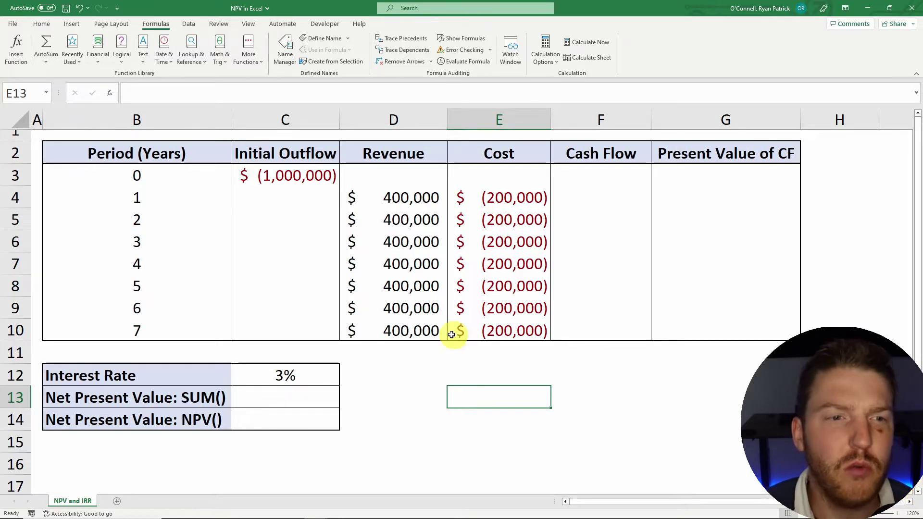
Review the initial outflow, period numbers, interest rate, revenue and cost values.
click(299, 178)
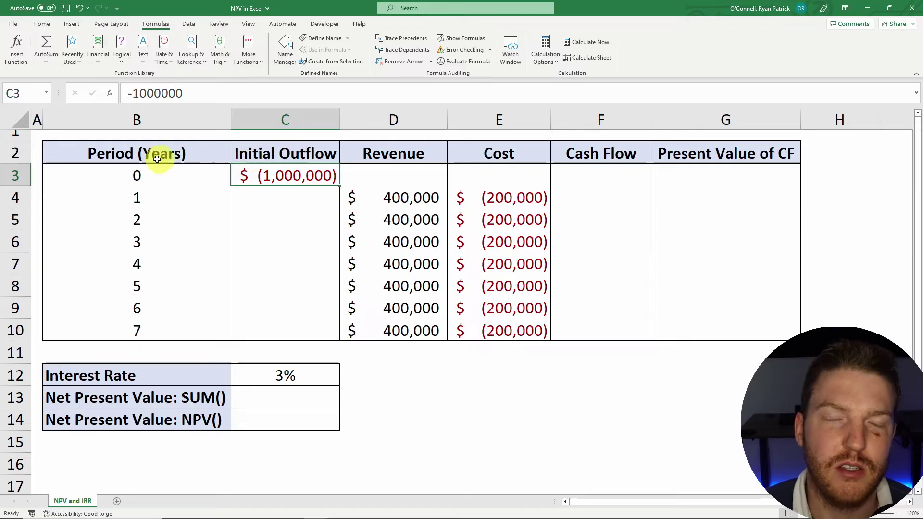
click(138, 175)
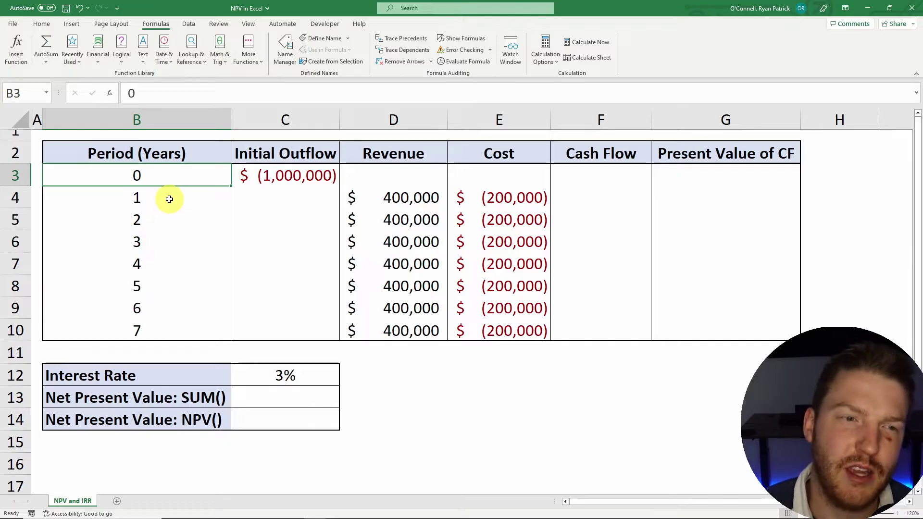
drag(169, 199, 166, 326)
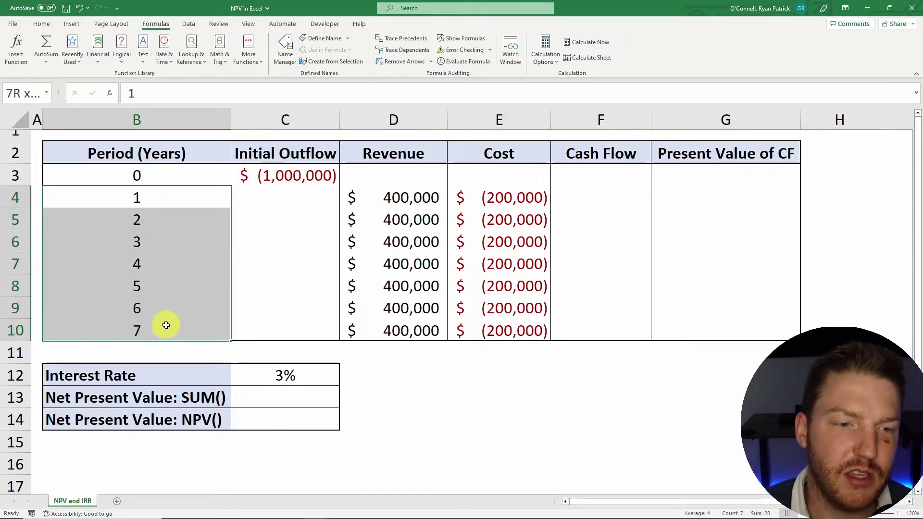
click(437, 353)
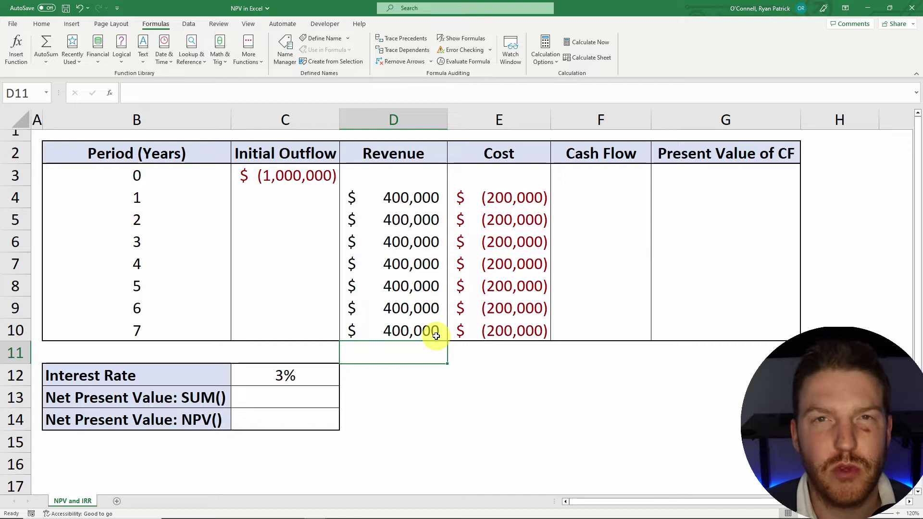
click(303, 382)
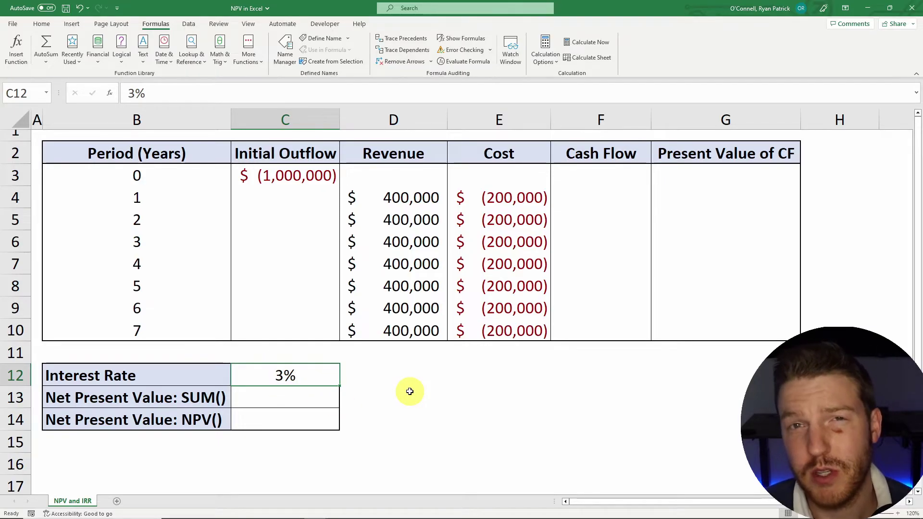
drag(308, 398, 282, 377)
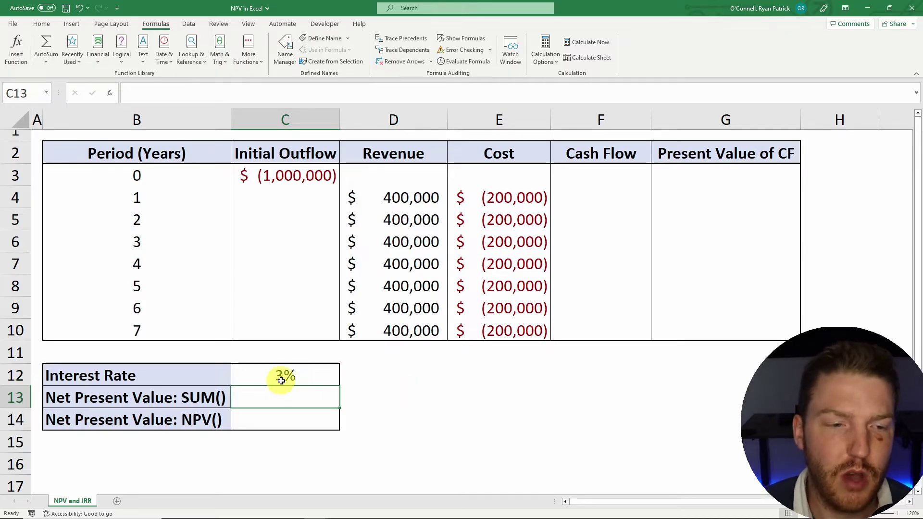
click(309, 381)
click(411, 201)
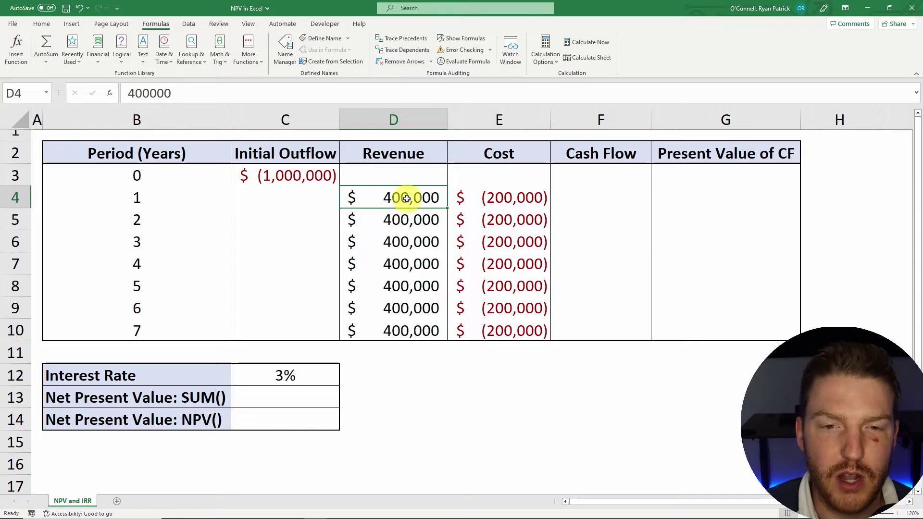
drag(407, 199, 401, 332)
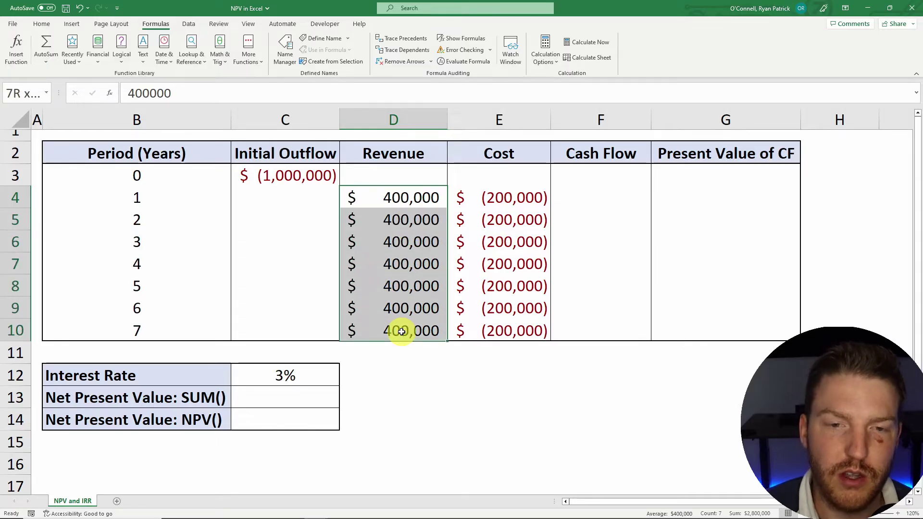
click(409, 201)
click(381, 153)
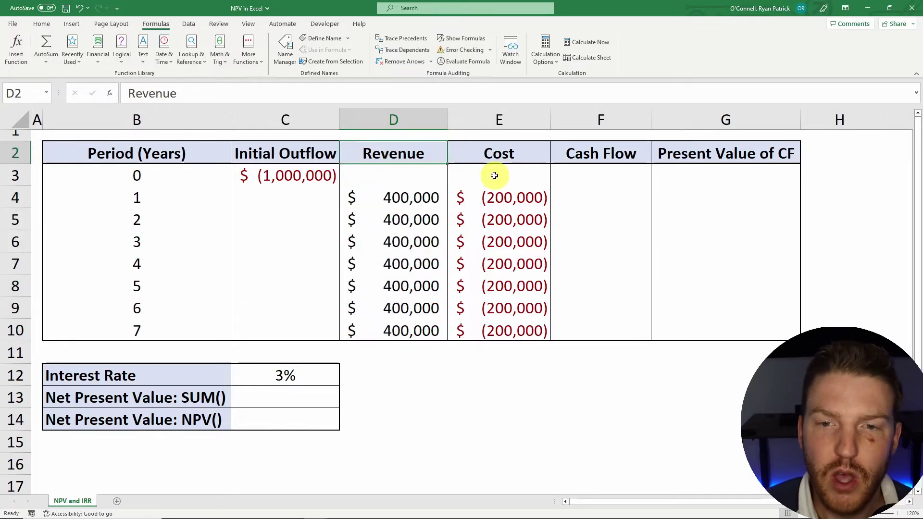
click(505, 197)
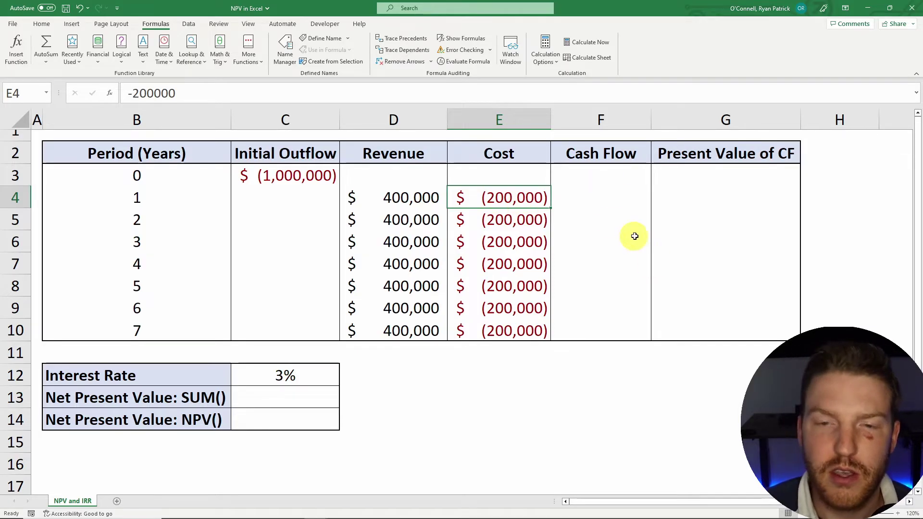
Enter =SUM(C3:E3) in F3 for the period 0 cash flow of (1,000,000).
click(595, 178)
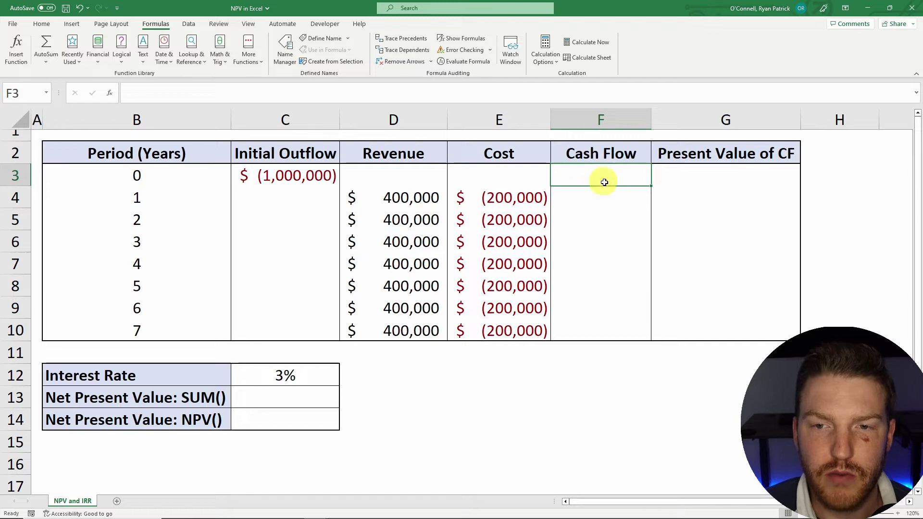
text(=)
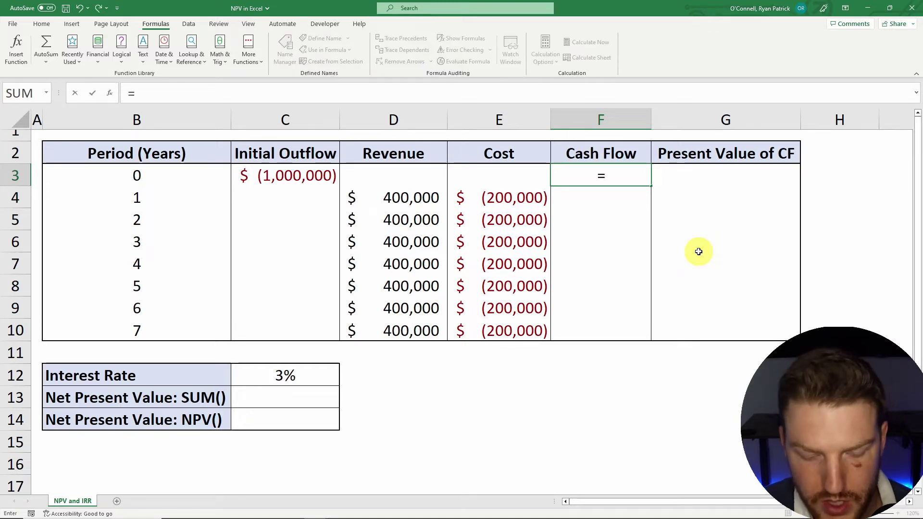
text(s)
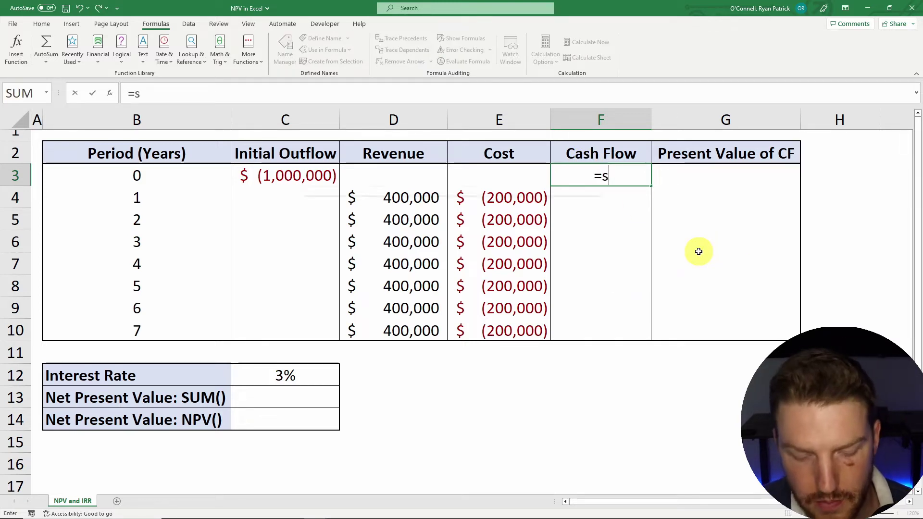
text(um()
click(297, 175)
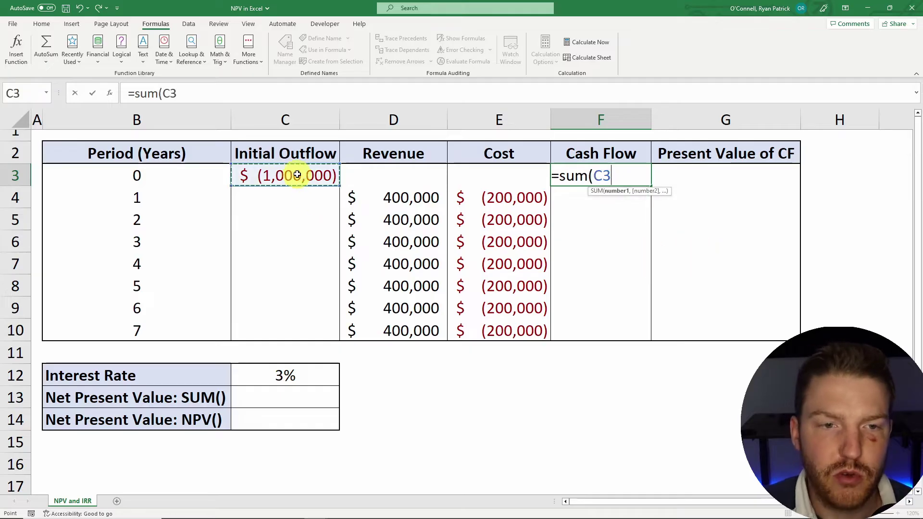
drag(297, 175, 510, 168)
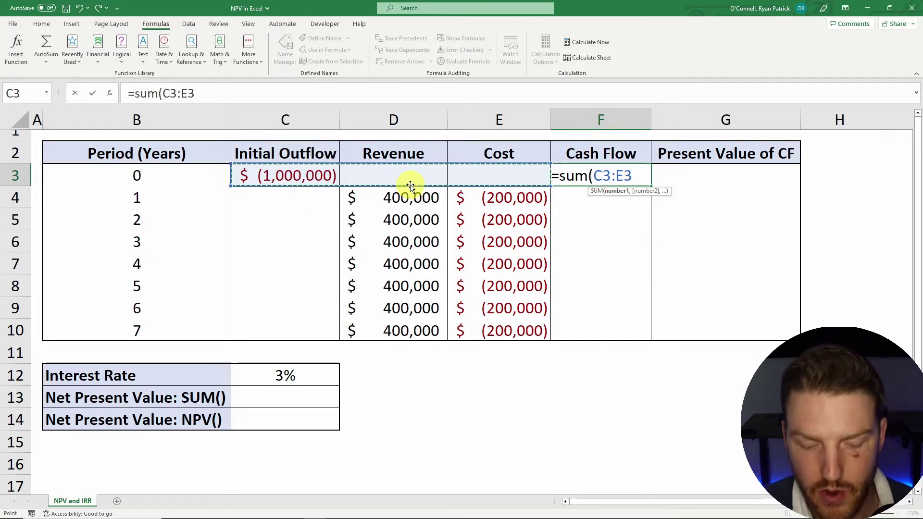
key(Return)
Paste the F3 sum formula into F4:F10, giving 200,000 for years 1–7.
click(601, 177)
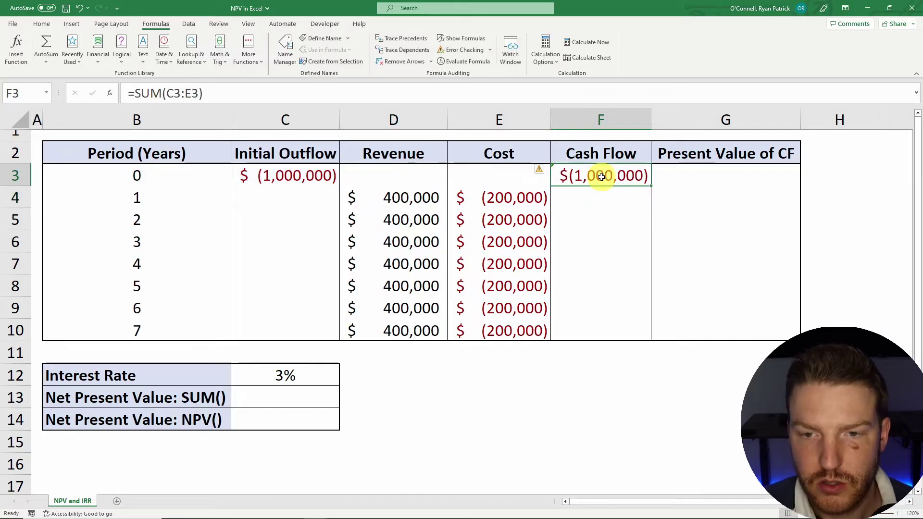
key(ctrl+c)
drag(598, 195, 594, 332)
right_click(596, 208)
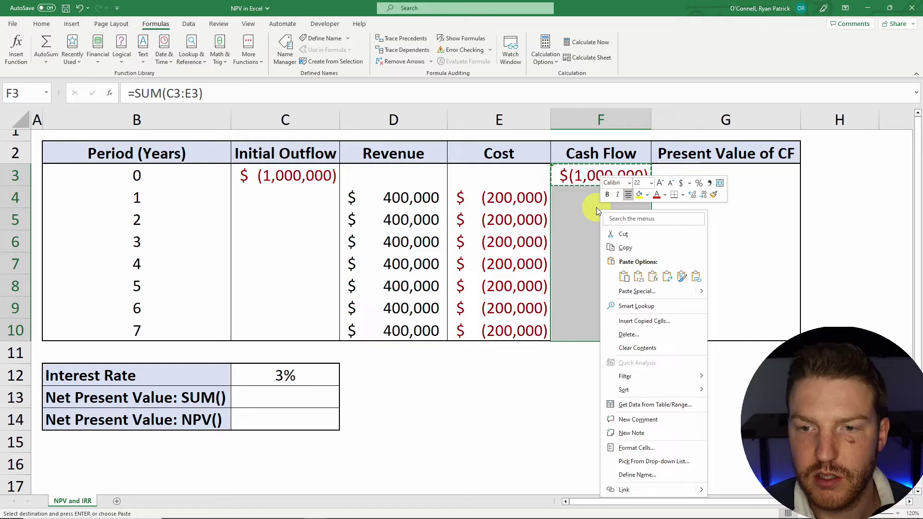
click(653, 277)
click(614, 376)
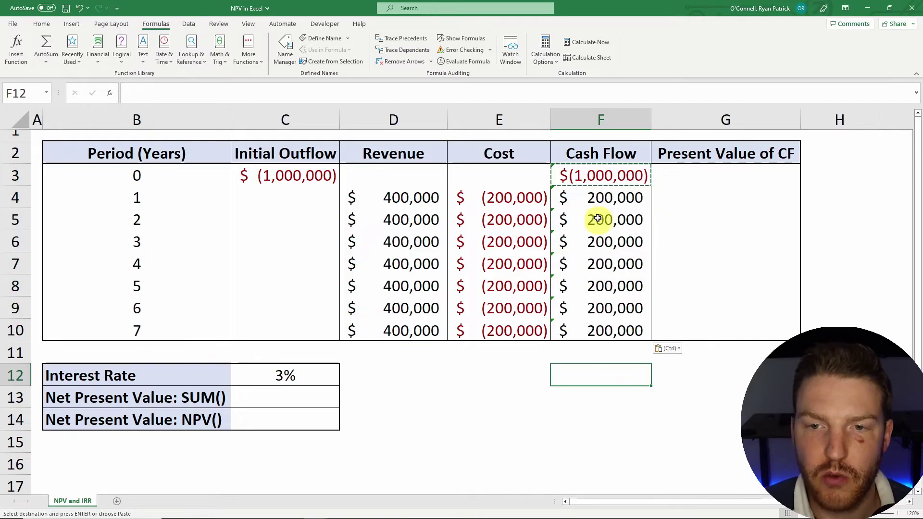
drag(609, 199, 602, 330)
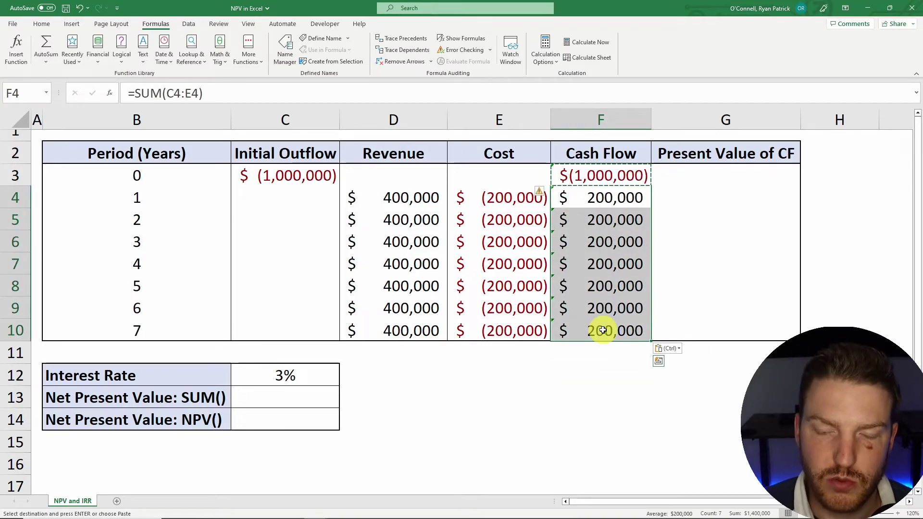
click(602, 331)
click(611, 202)
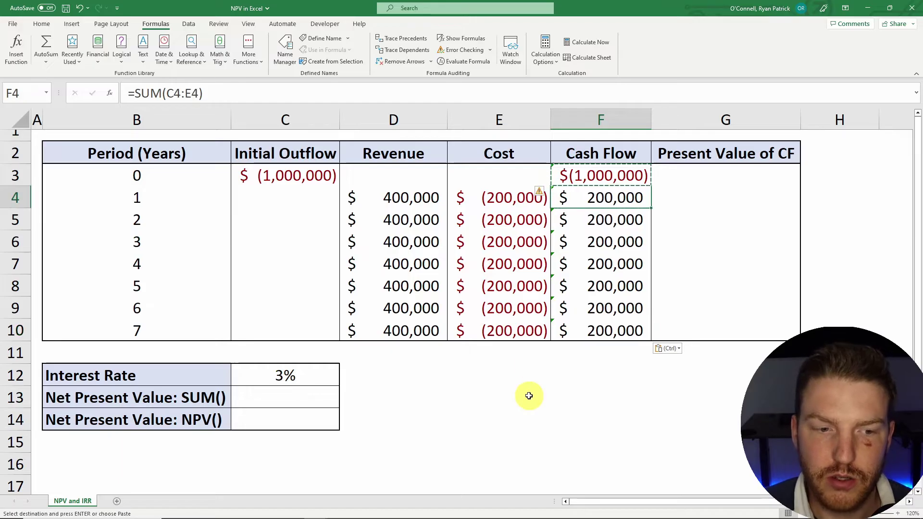
click(274, 416)
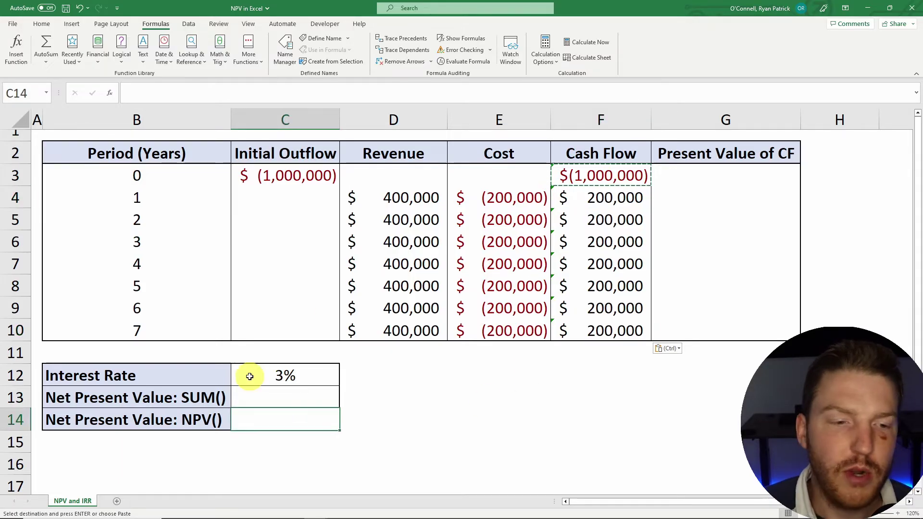
Enter =NPV(C12,F4:F10)+F3 in C14, returning $246,057 at 3%.
text(=)
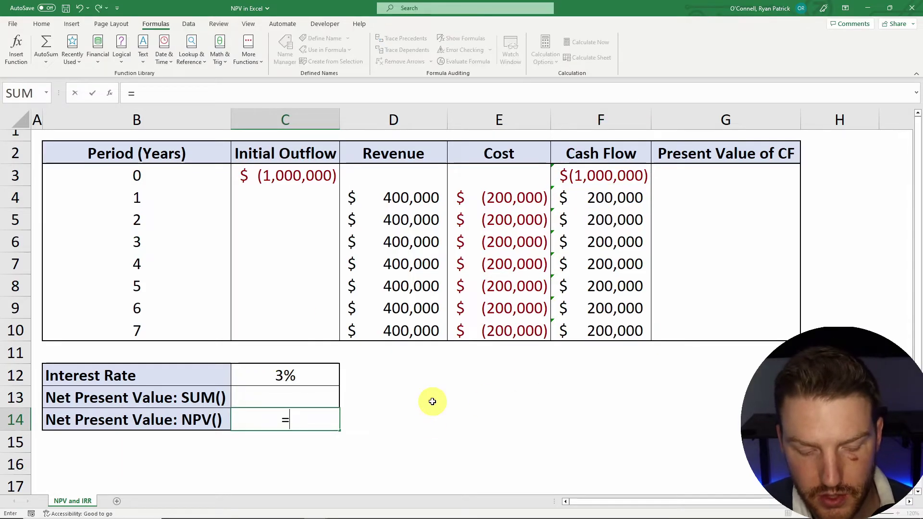
text(np)
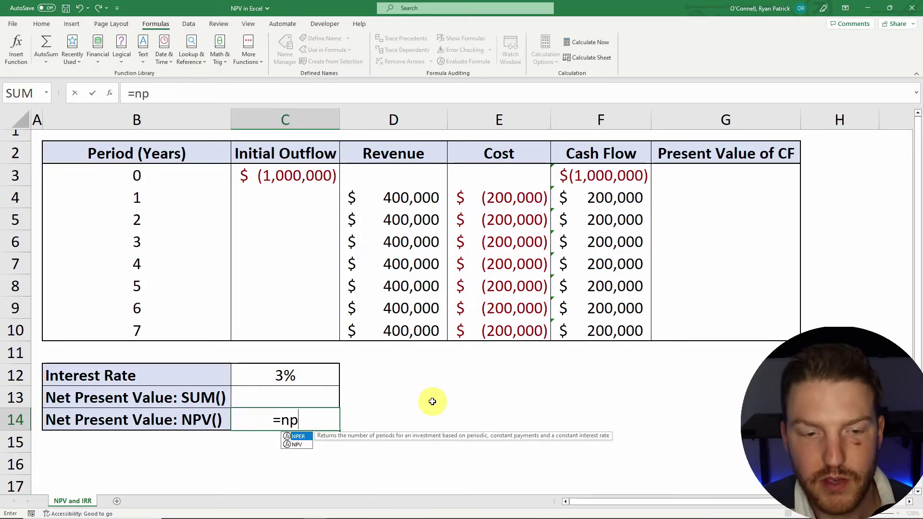
key(Down)
key(Tab)
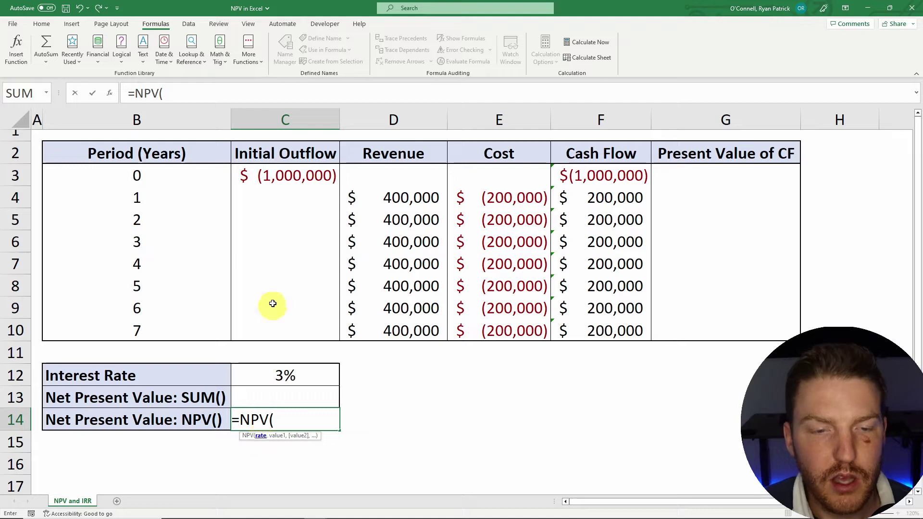
click(279, 376)
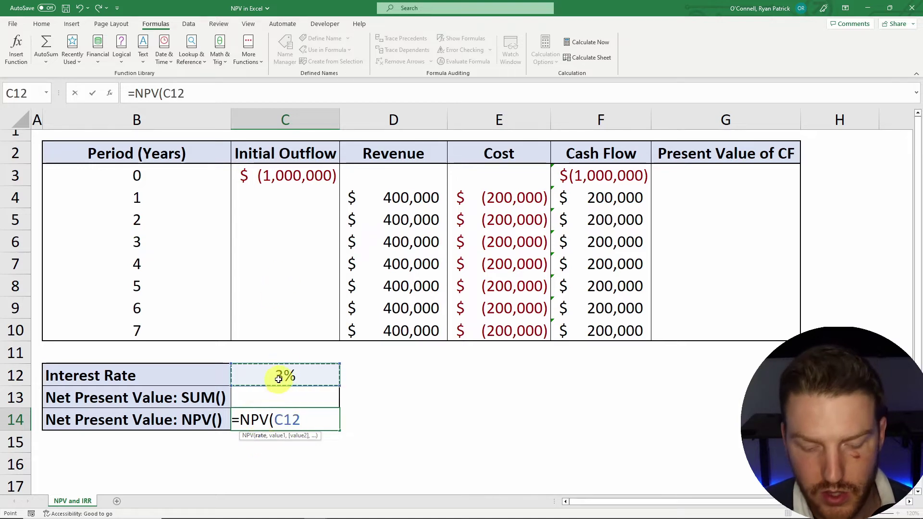
text(,)
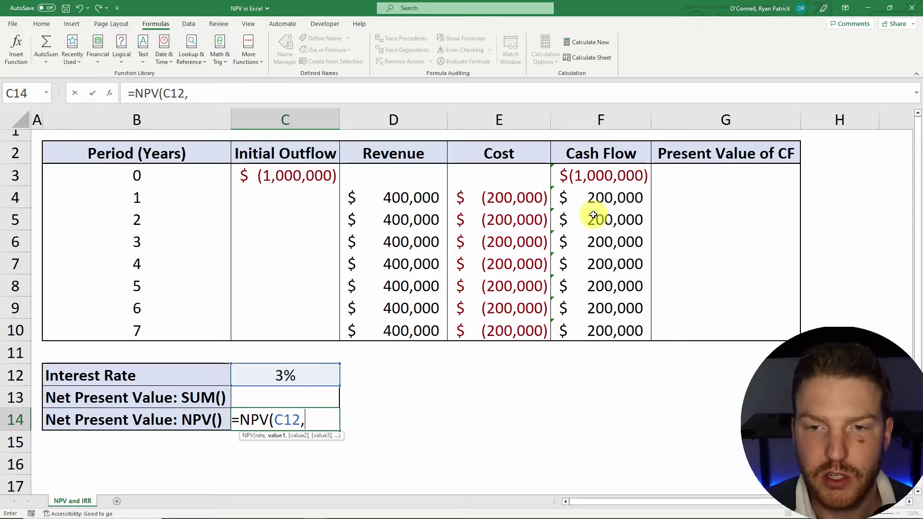
drag(609, 201, 613, 328)
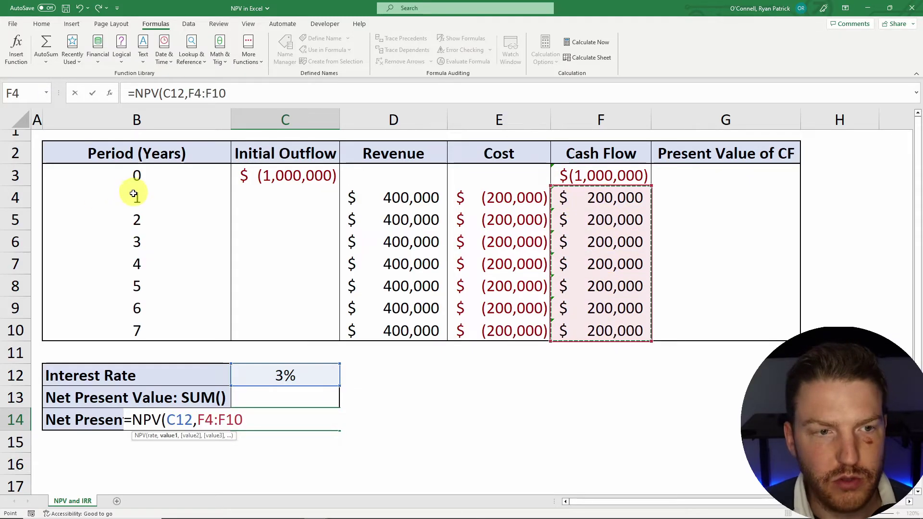
text())
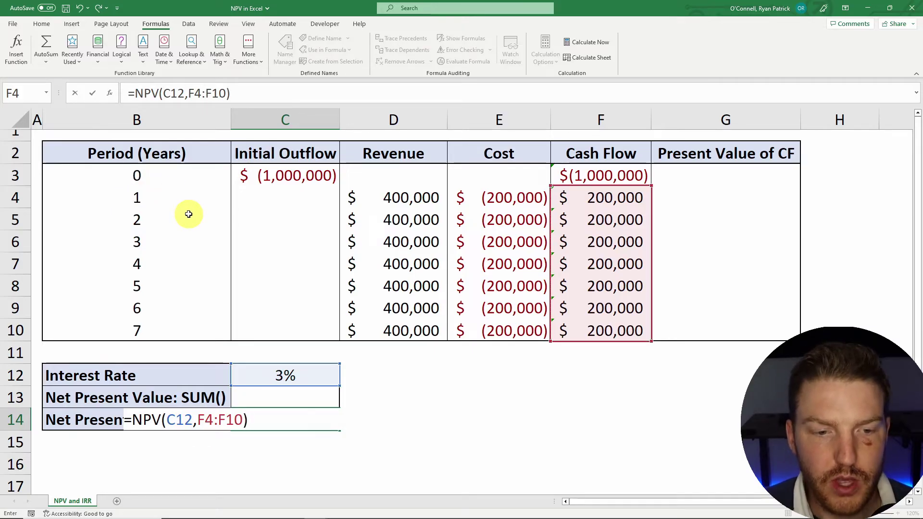
text(+)
click(620, 176)
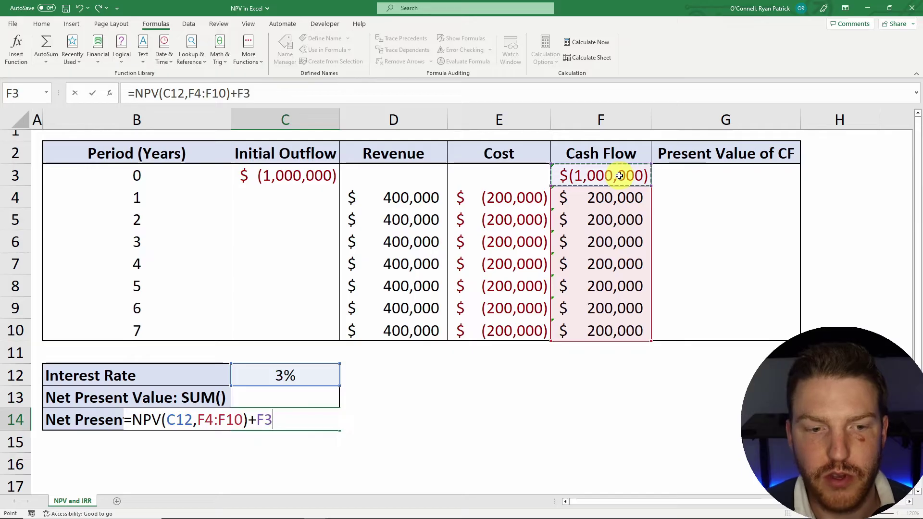
key(Return)
click(415, 398)
click(330, 422)
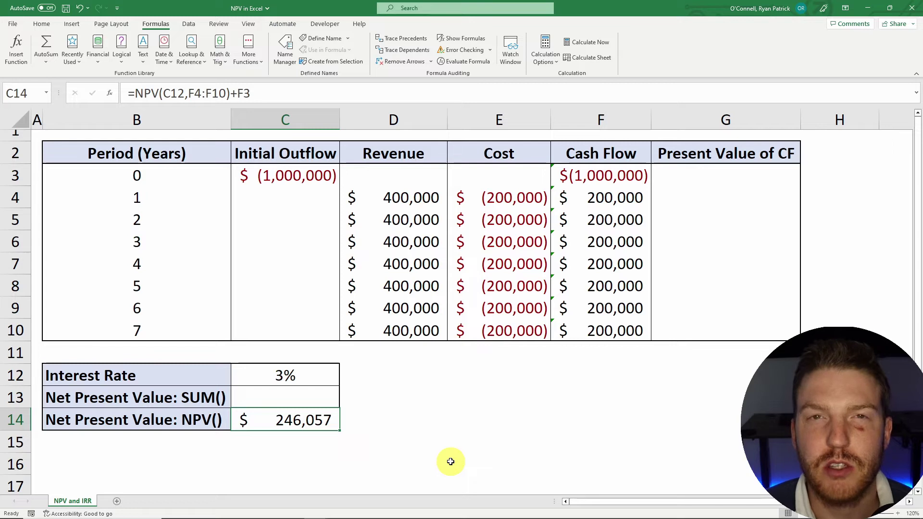
Set G3 to reference C3 so year 0's present value shows $(1,000,000).
click(332, 391)
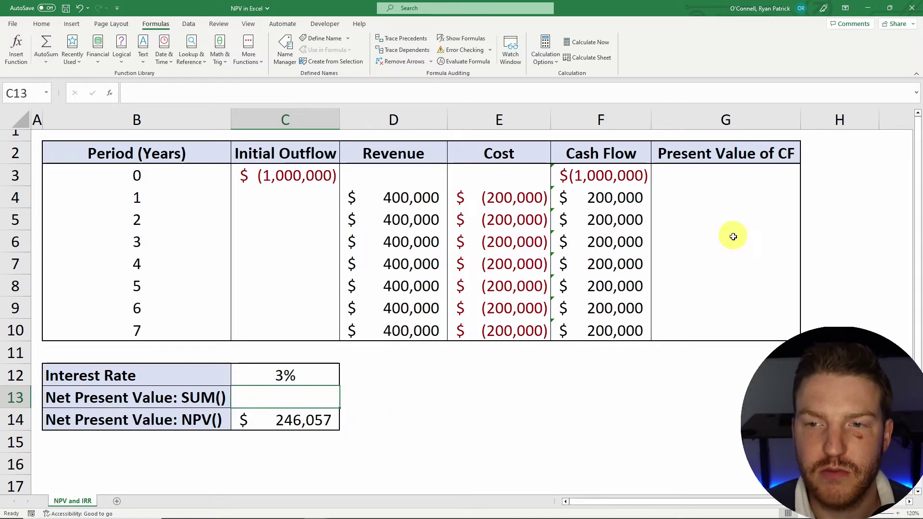
click(670, 154)
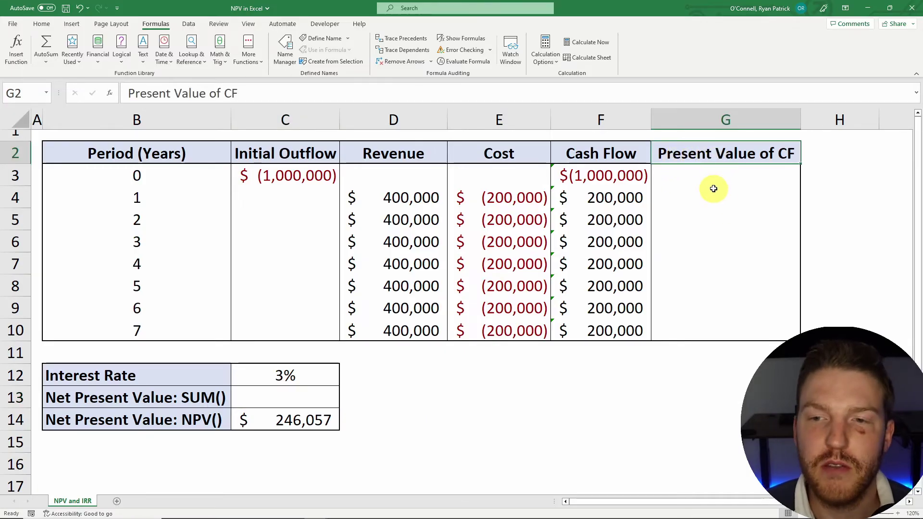
click(702, 172)
text(=)
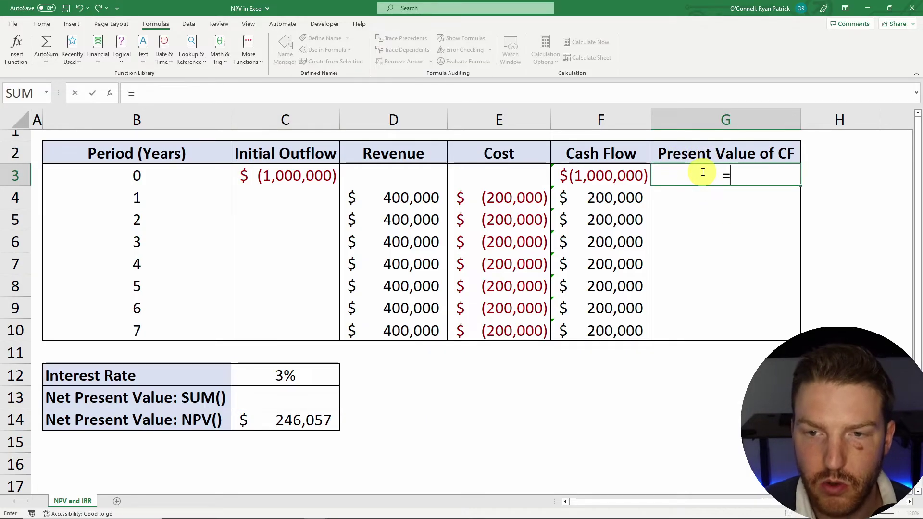
key(Left)
key(Left)
key(Left)
key(Left)
key(Return)
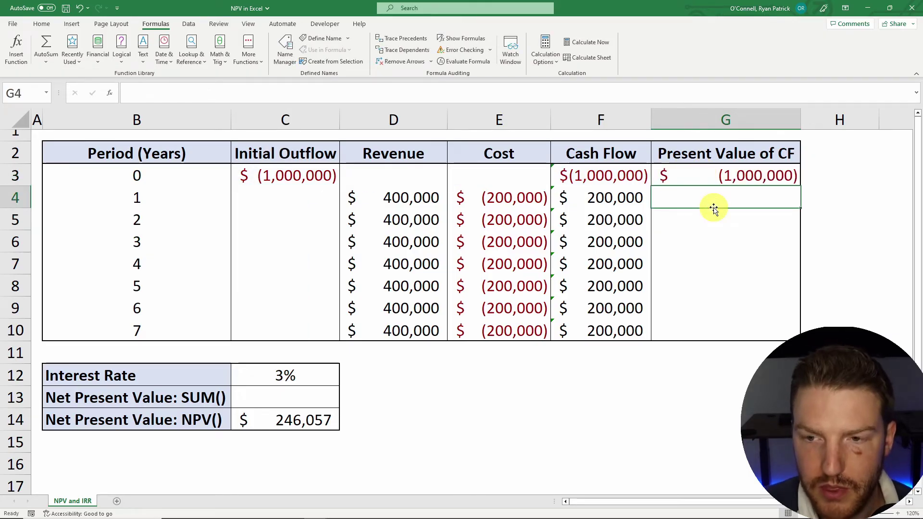
Enter =F4/(1+$C$12)^B4 in G4, giving $194,175, and copy it.
text(=)
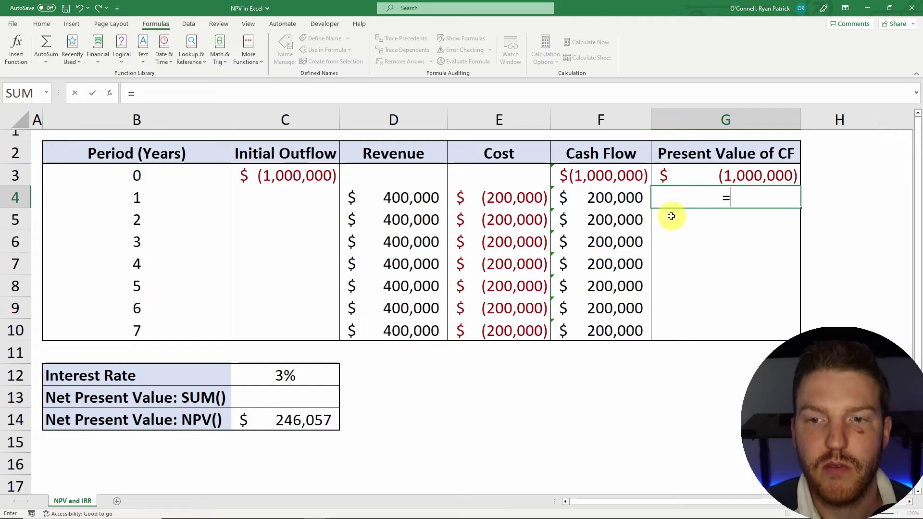
click(619, 197)
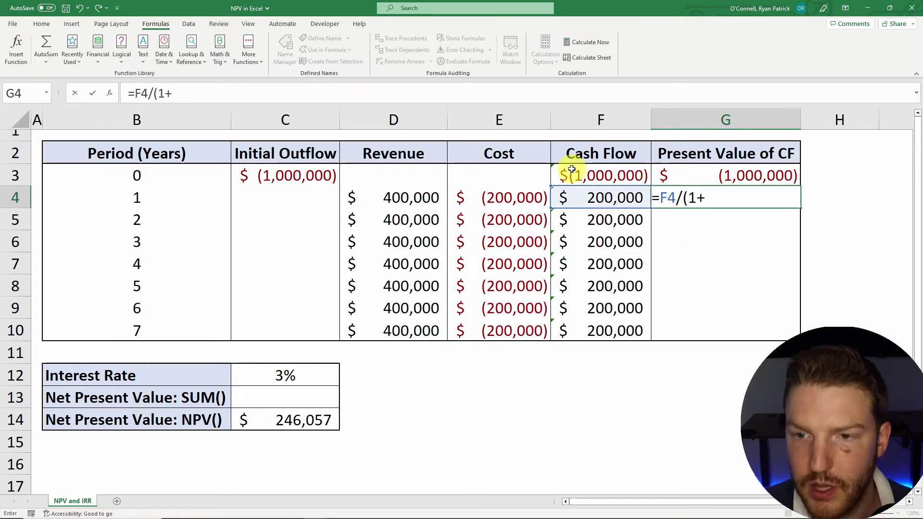
click(304, 374)
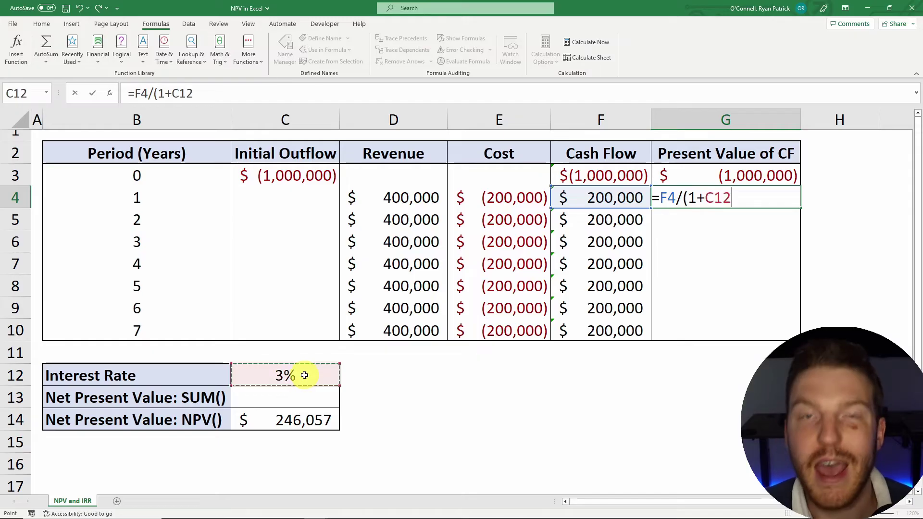
key(F4)
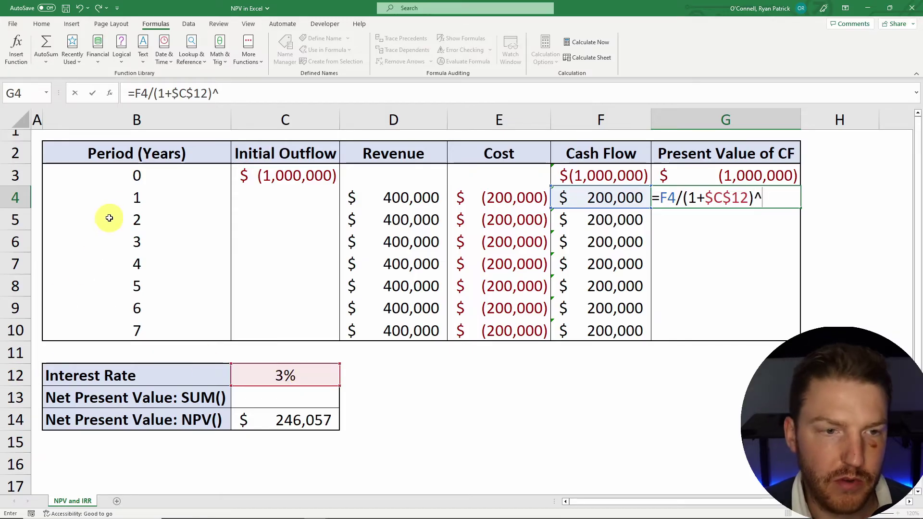
click(135, 199)
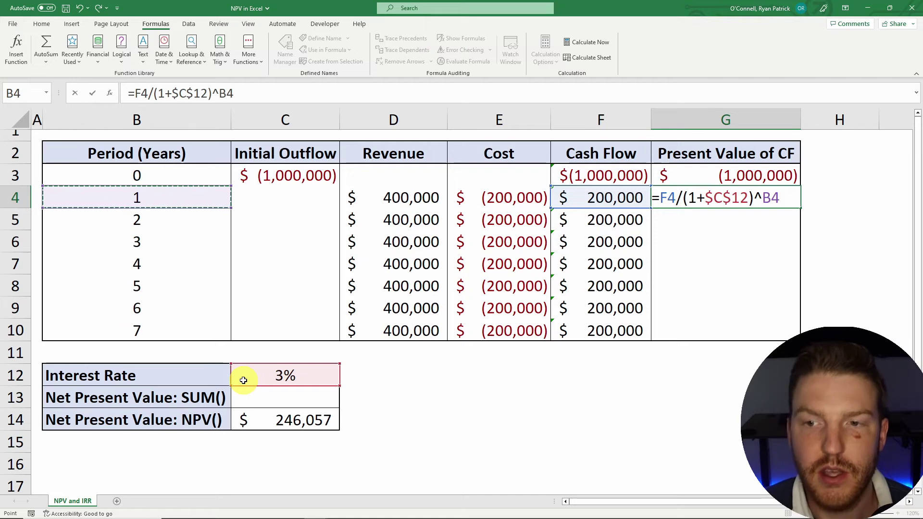
key(Return)
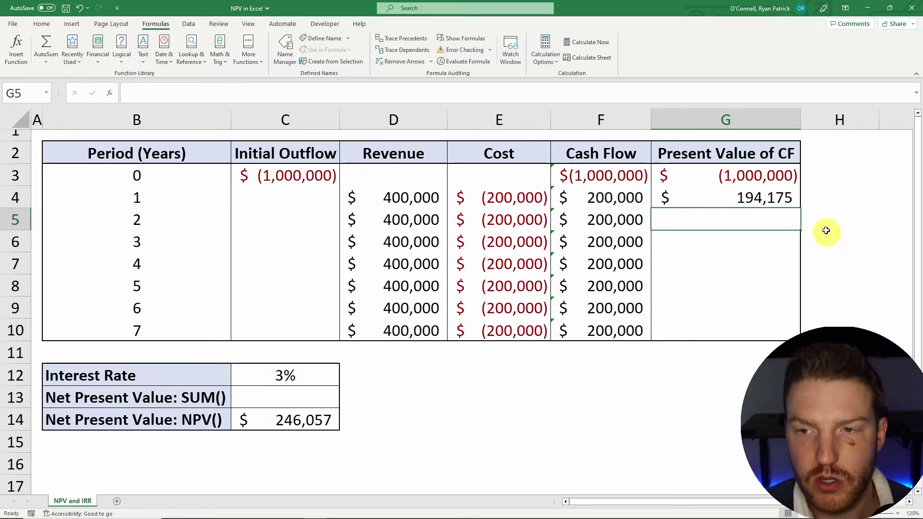
click(755, 201)
key(ctrl+c)
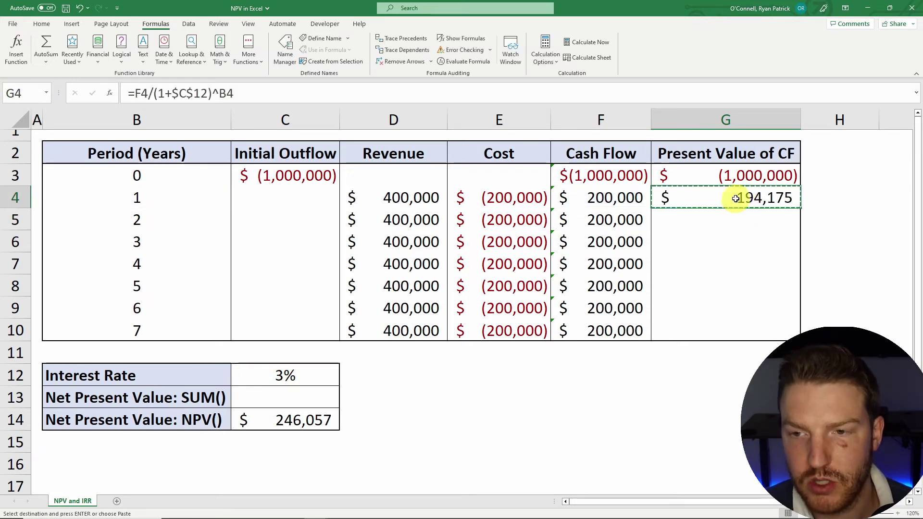
Paste the discounting formula into G4:G10 for years 2 through 7.
drag(756, 198, 731, 328)
right_click(714, 212)
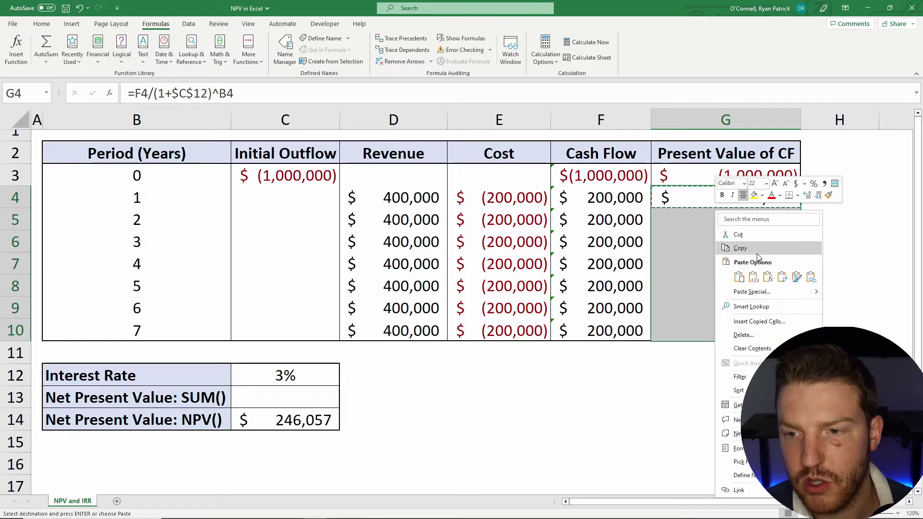
click(769, 279)
click(733, 396)
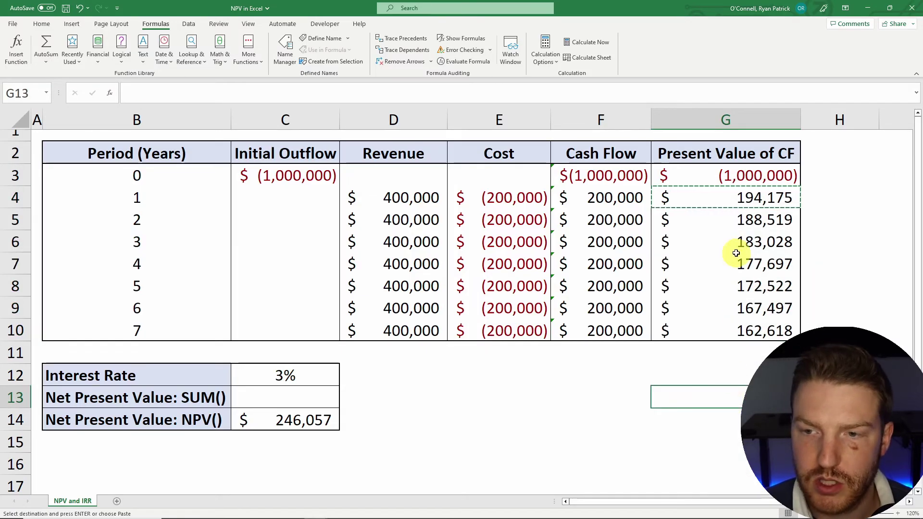
Verify the copied present value formulas from year 2 through year 7.
click(744, 224)
click(744, 242)
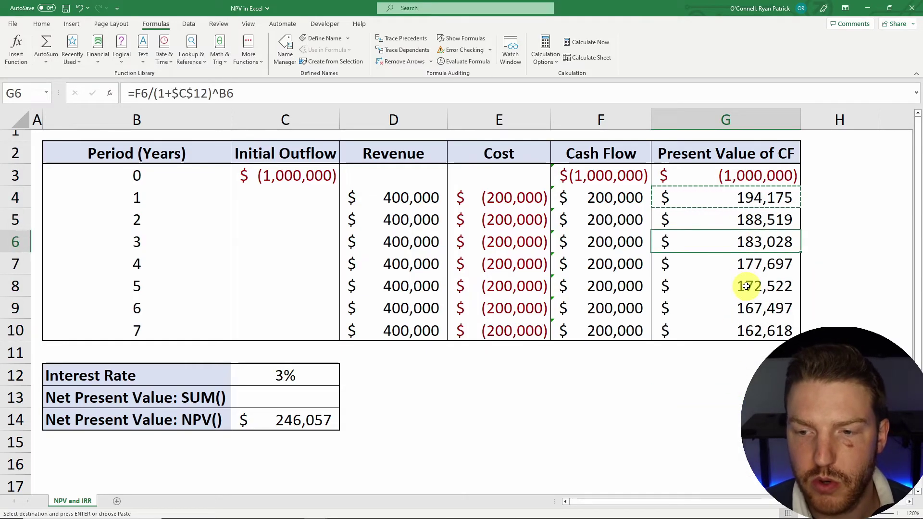
click(726, 286)
click(737, 330)
click(601, 331)
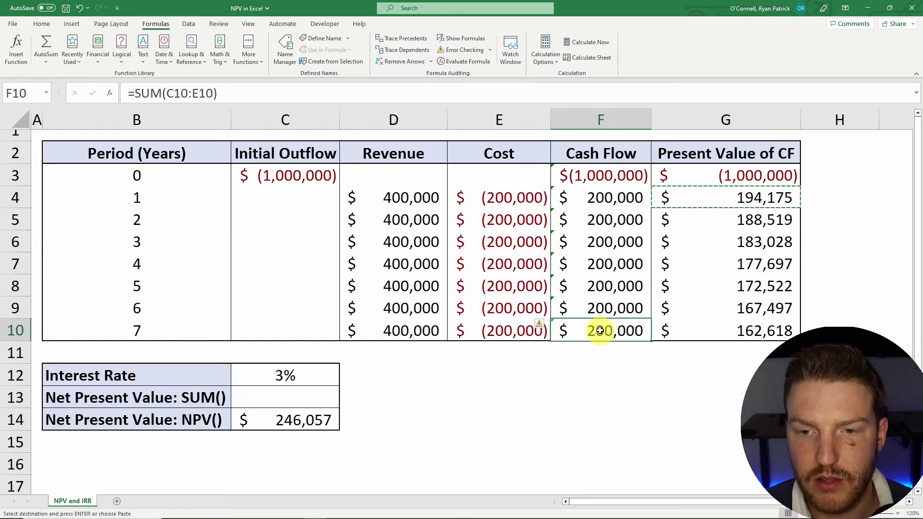
click(745, 331)
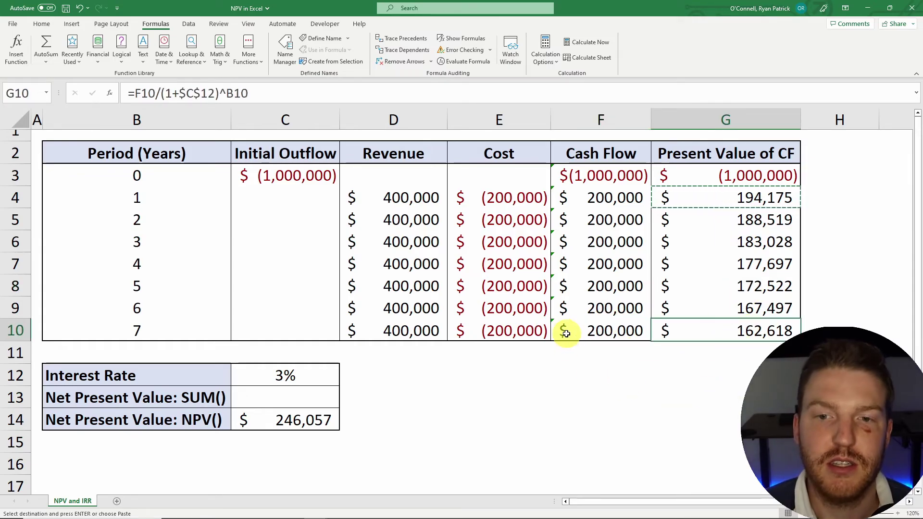
click(169, 332)
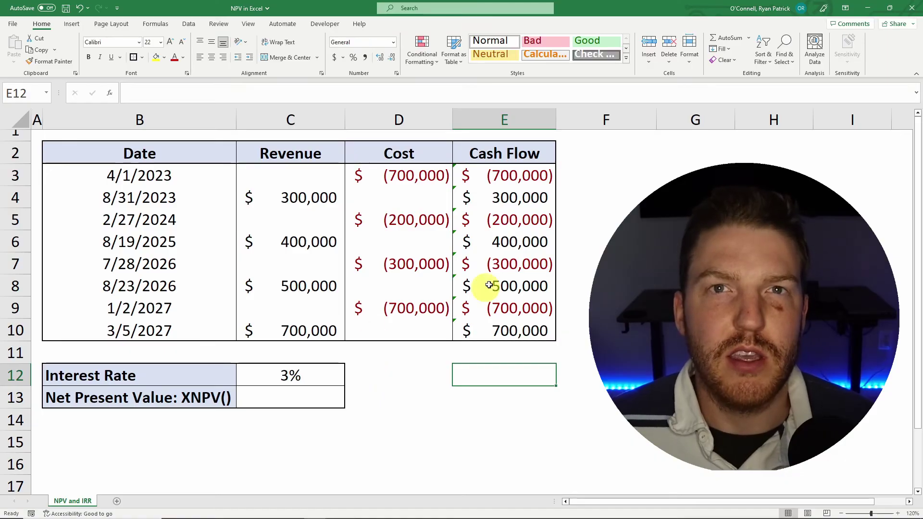
click(147, 157)
drag(146, 176, 174, 314)
click(154, 200)
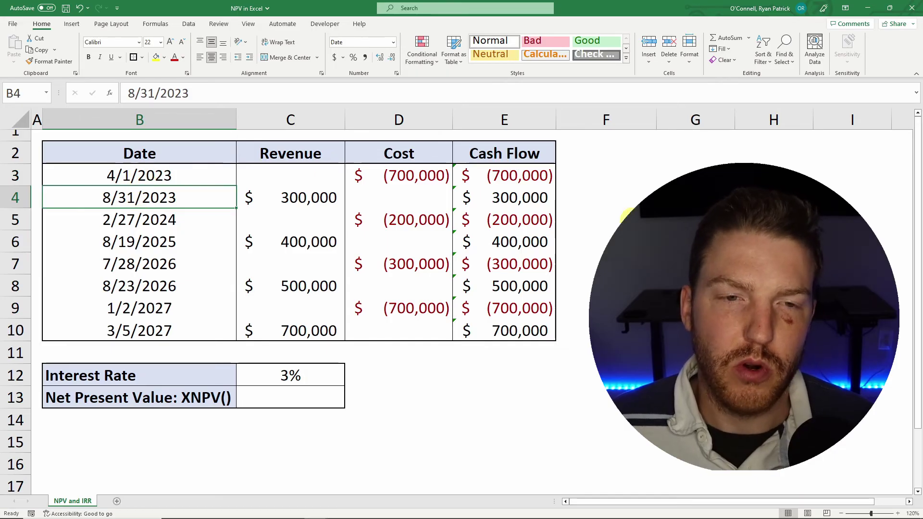
click(623, 216)
click(149, 173)
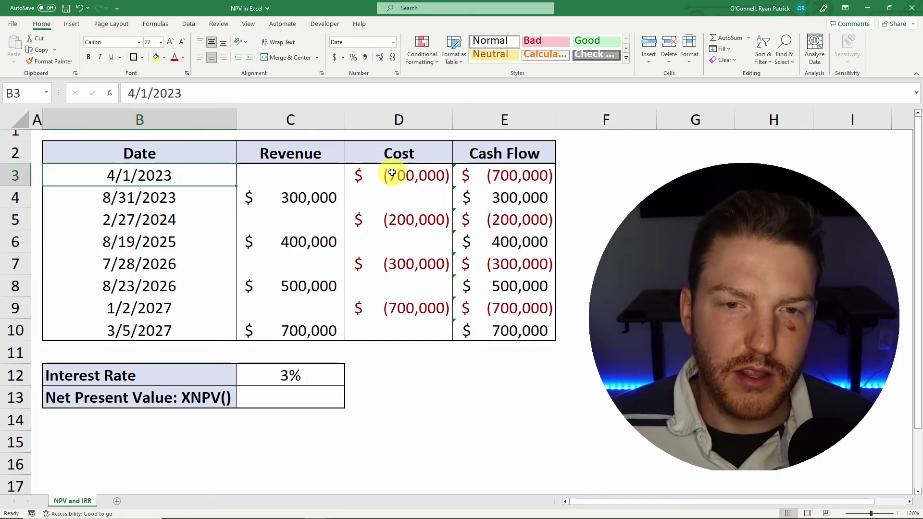
click(391, 175)
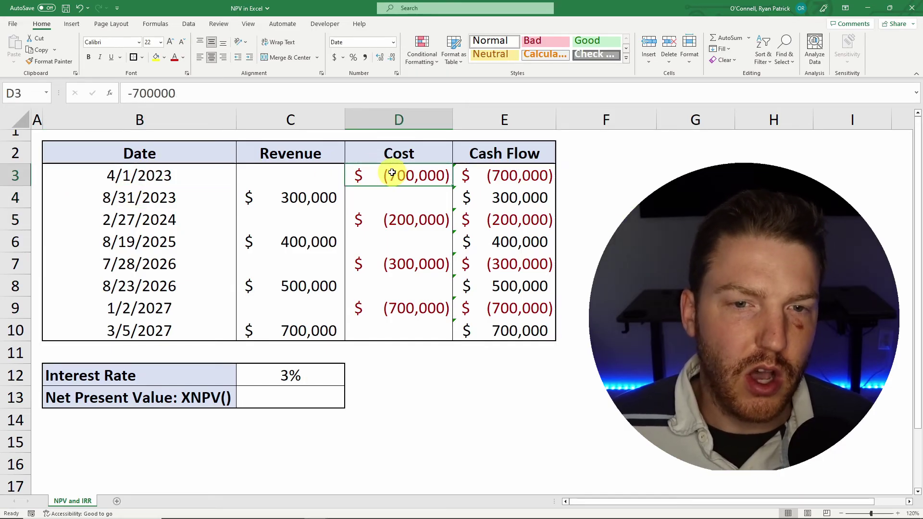
click(126, 173)
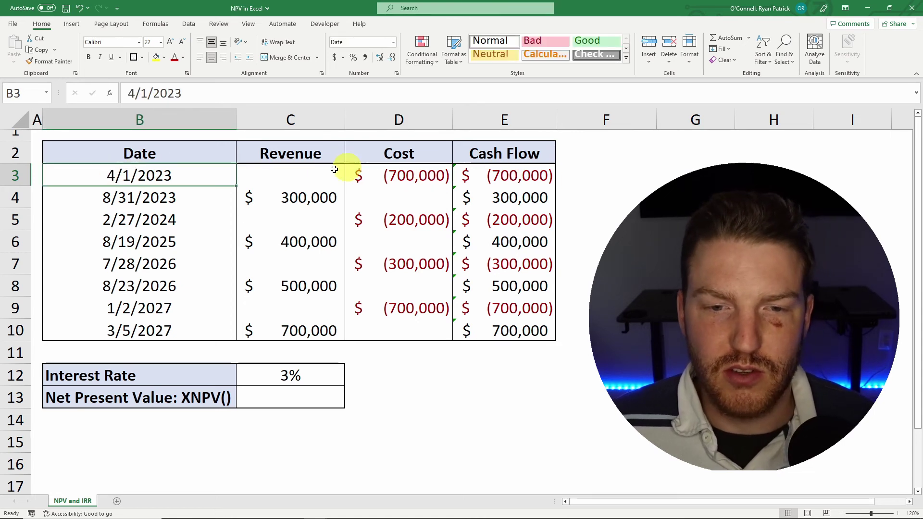
click(288, 198)
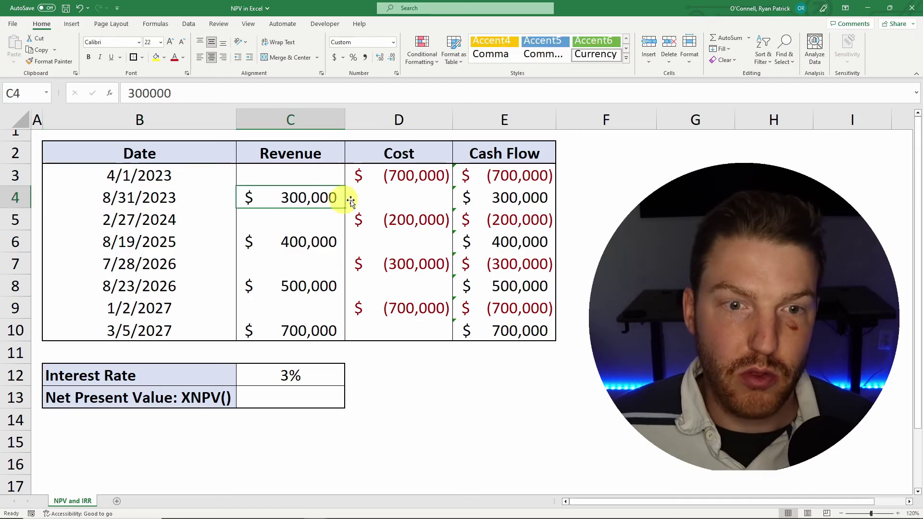
click(115, 201)
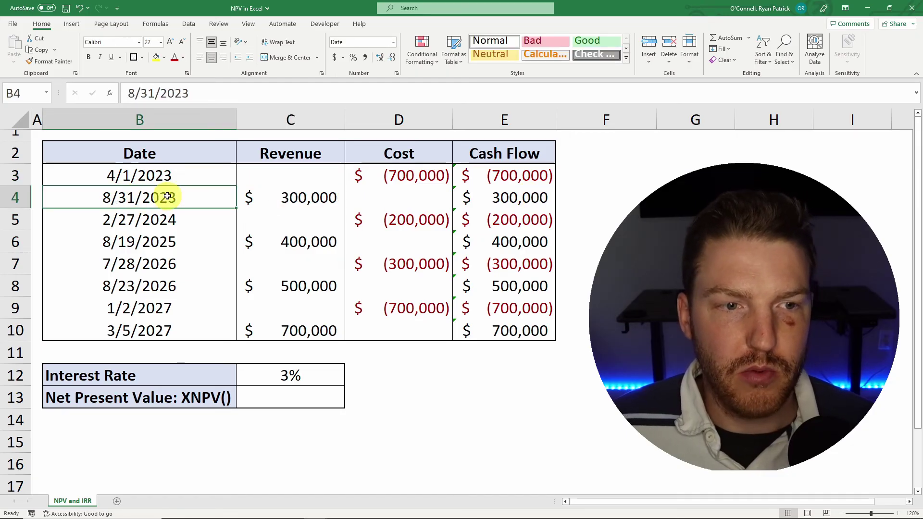
drag(192, 198, 495, 330)
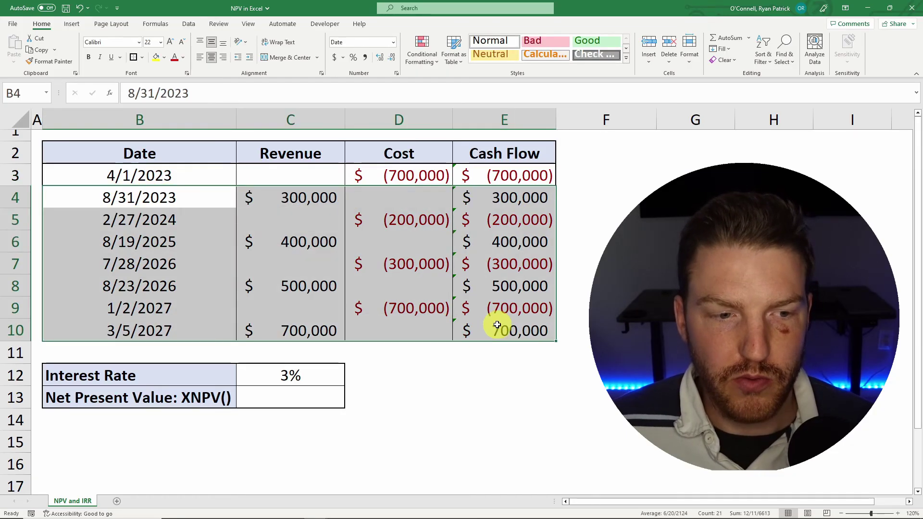
click(598, 254)
click(284, 397)
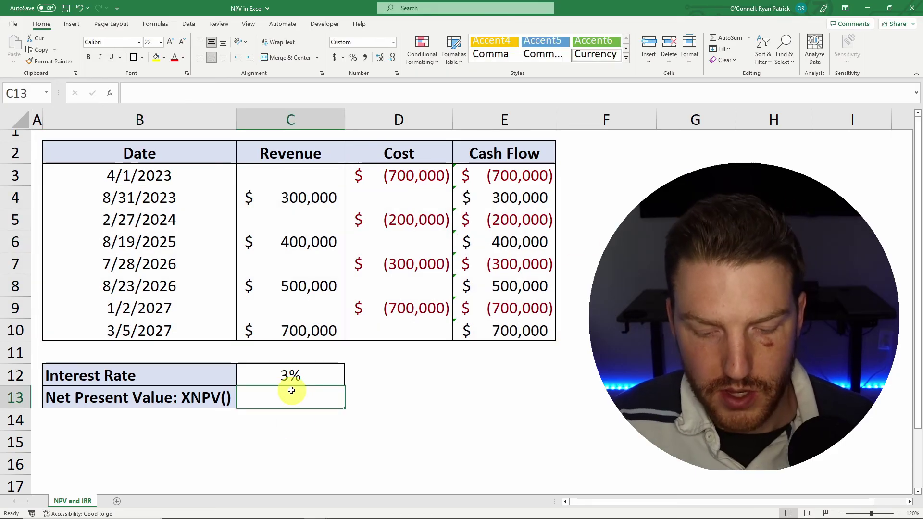
Enter =XNPV(C12,E3:E10,B3:B10) in C13, returning $(48,424).
text(=xn)
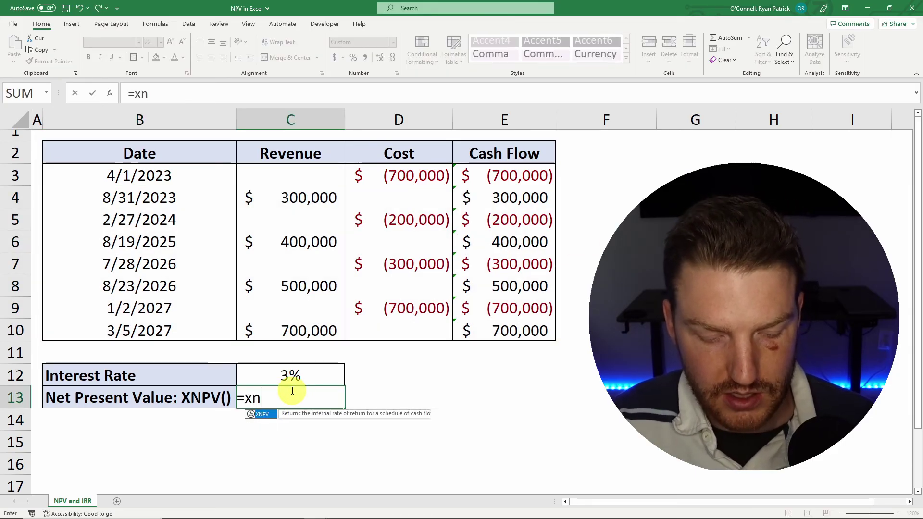
text(pv)
key(Tab)
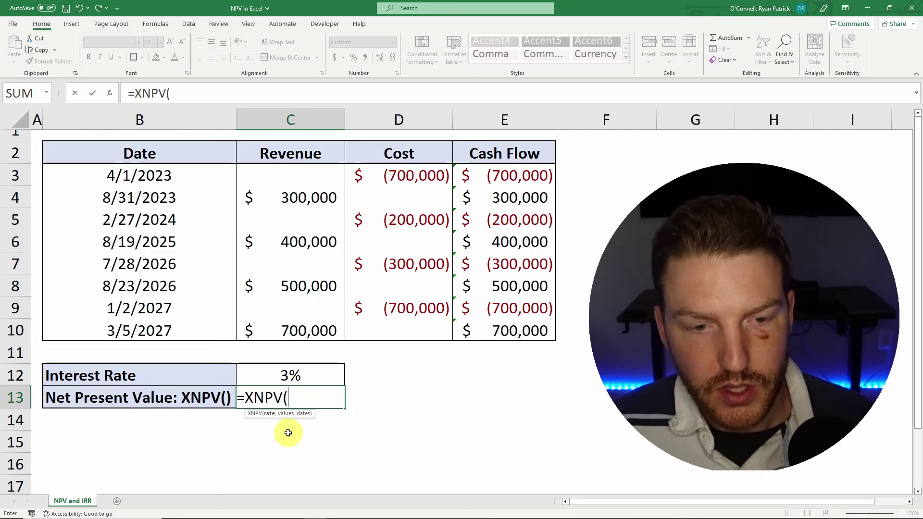
click(290, 371)
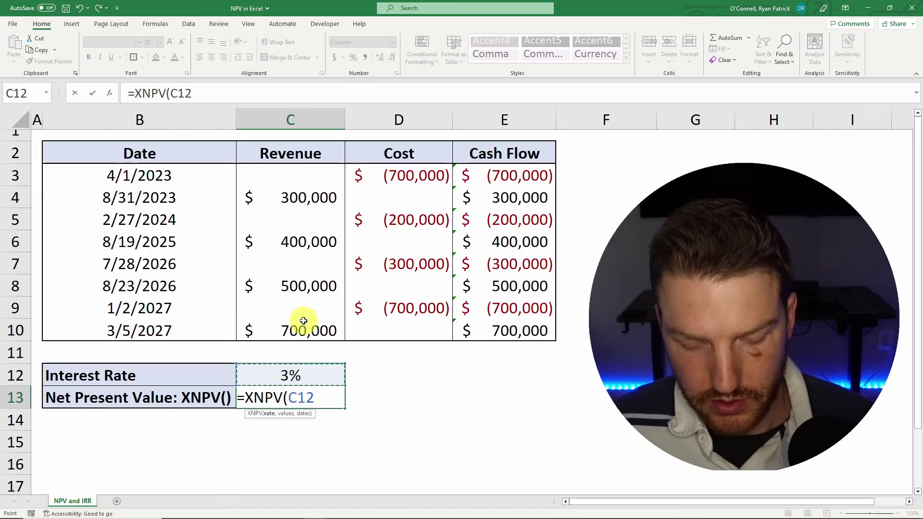
text(,)
drag(488, 175, 490, 328)
text(,)
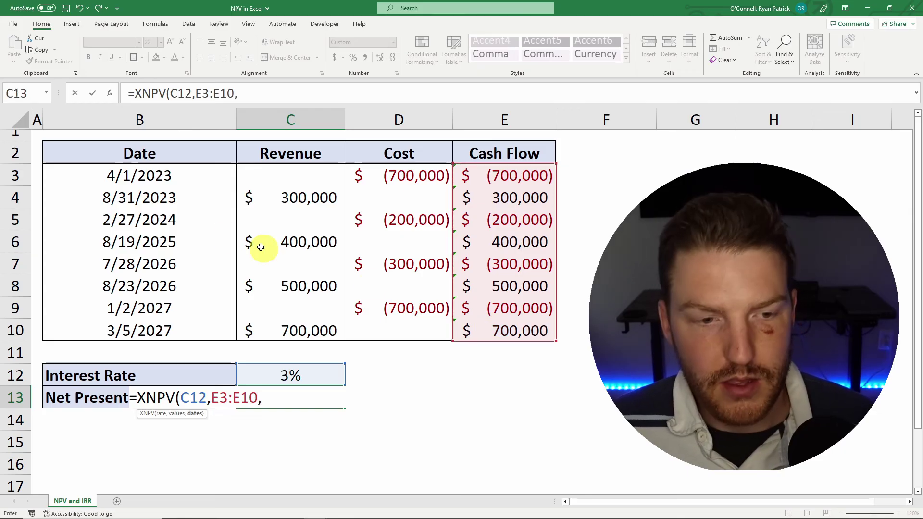
drag(160, 176, 172, 319)
key(Return)
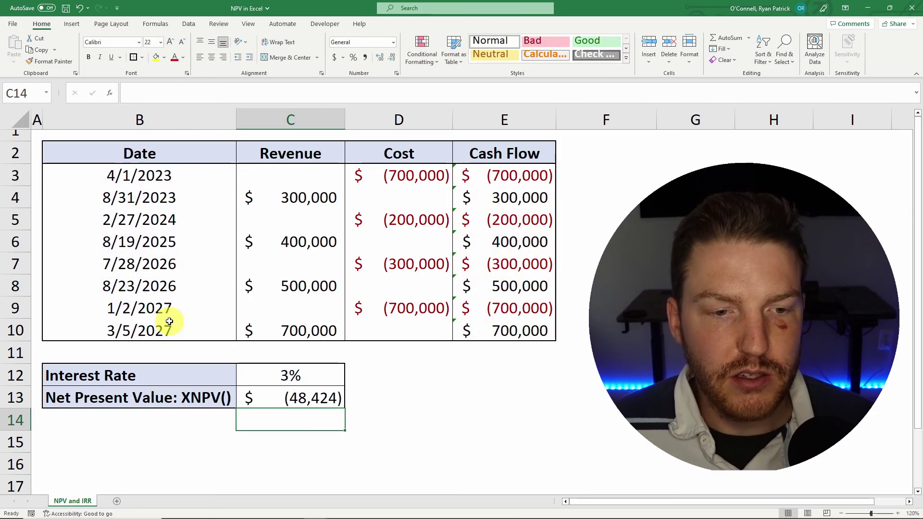
click(388, 372)
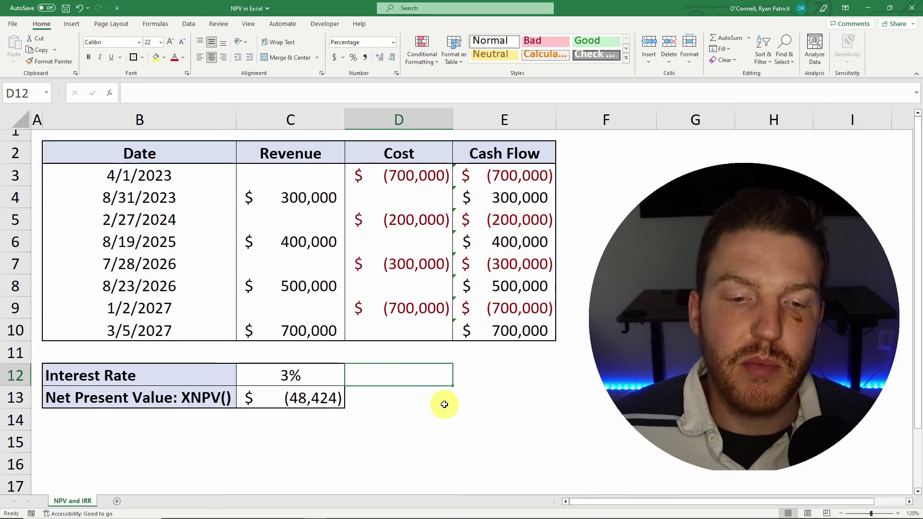